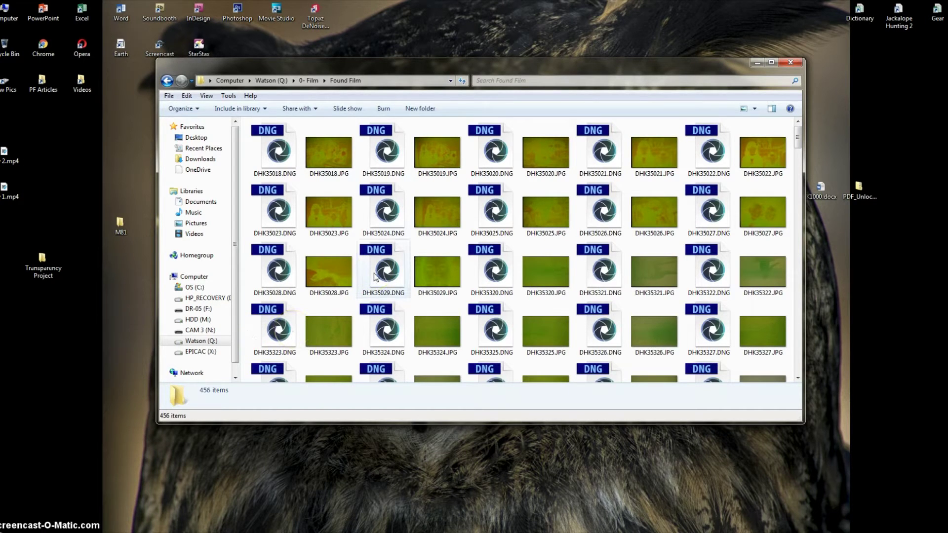
Browse the Found Film scans and open the dog negative DHK35384.JPG in Photoshop.
mouse_move(435, 241)
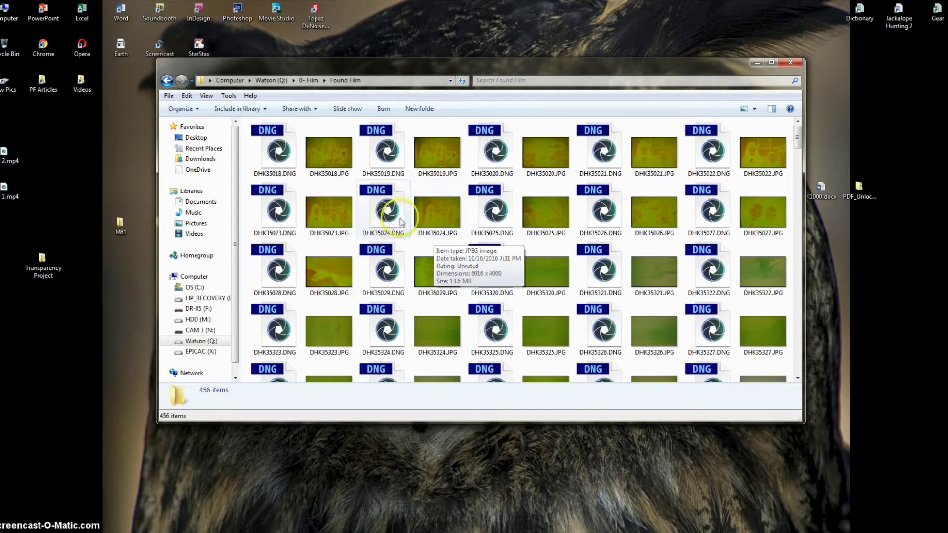
mouse_move(382, 230)
mouse_move(539, 256)
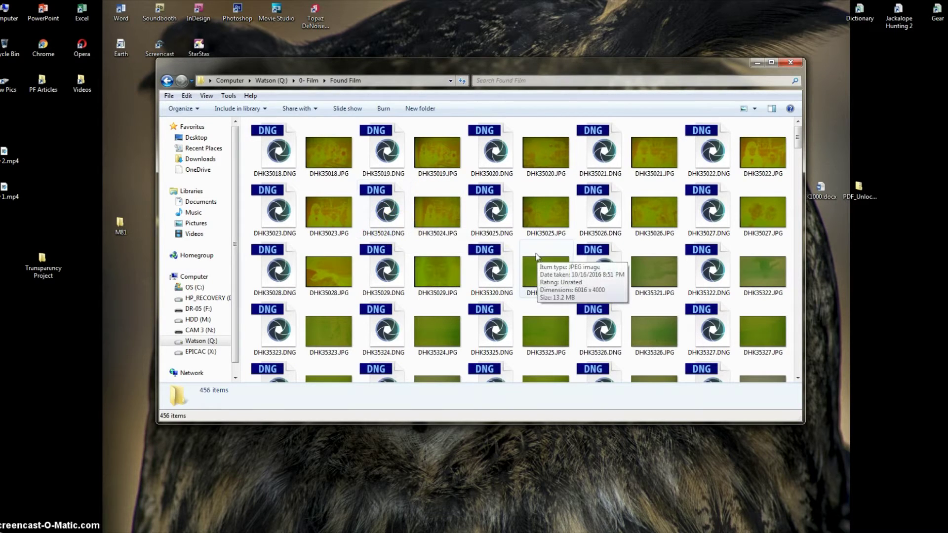
left_click(503, 271)
scroll(381, 267, "down", 6)
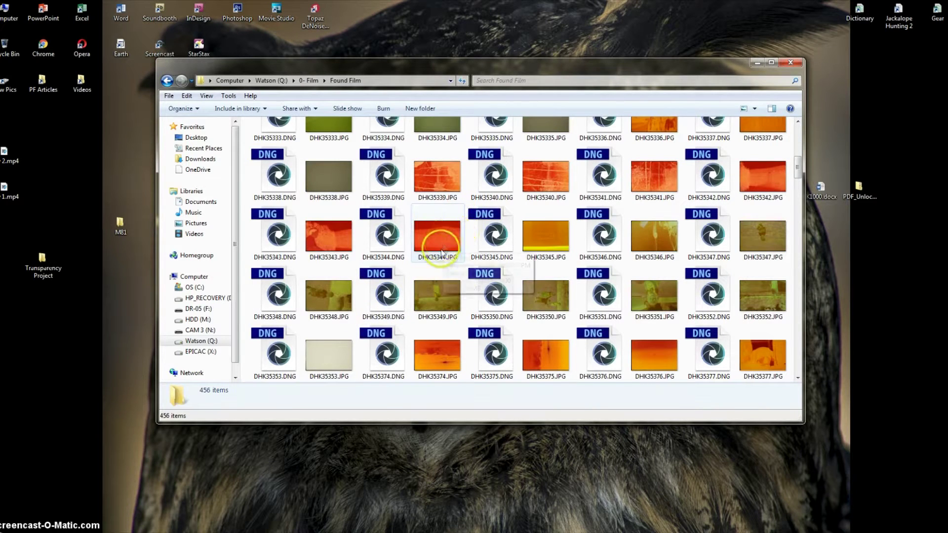
mouse_move(616, 286)
scroll(616, 287, "down", 6)
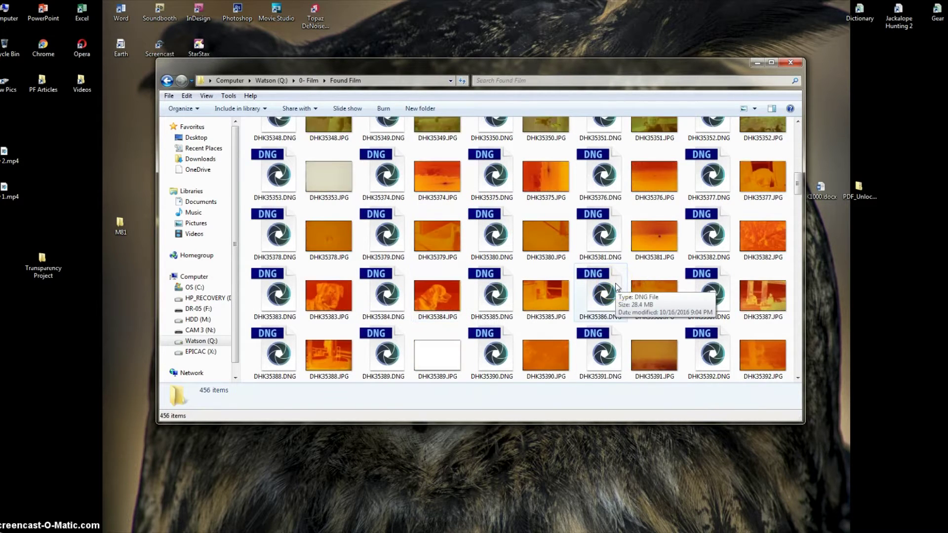
scroll(555, 290, "up", 6)
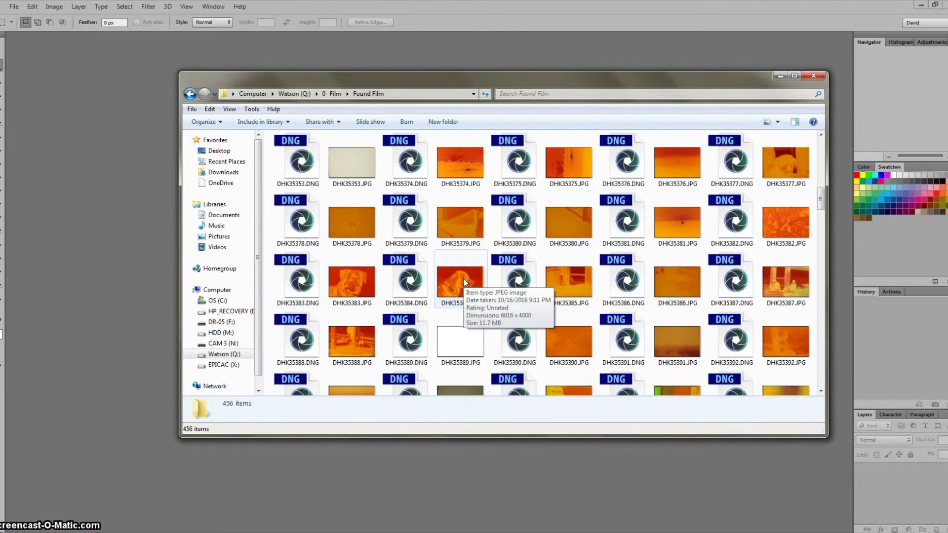
left_click_drag(465, 282, 141, 252)
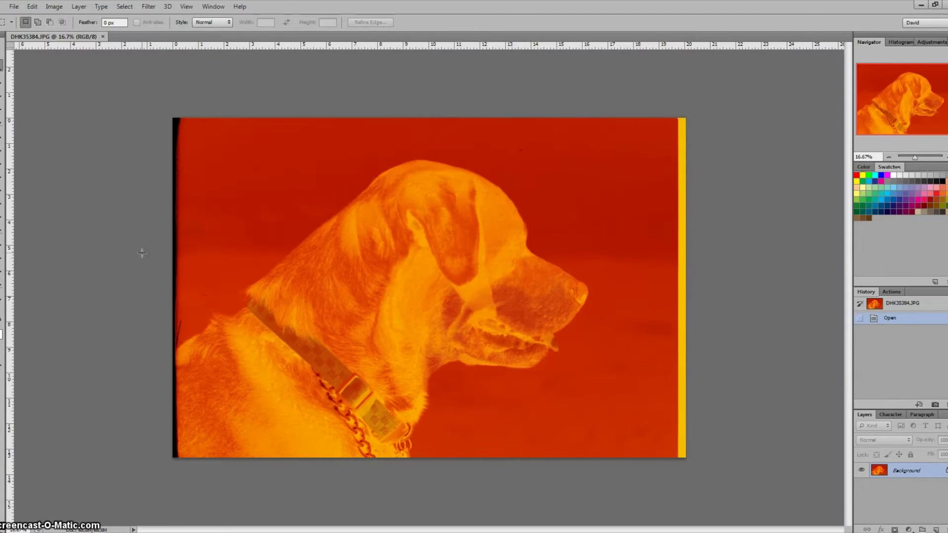
Invert the dog negative into a blue positive, apply Auto Color, and bring up Image > Adjustments.
key("ctrl+i")
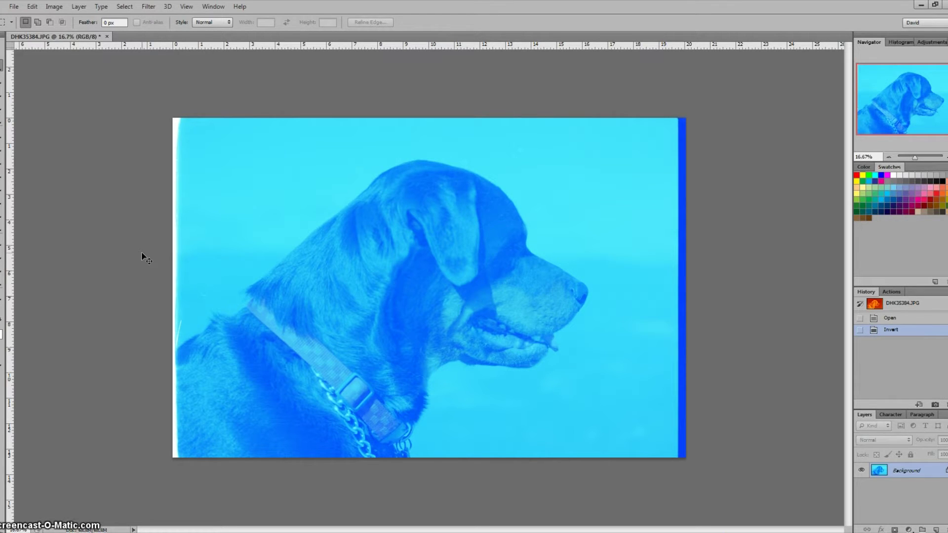
key("ctrl+shift+b")
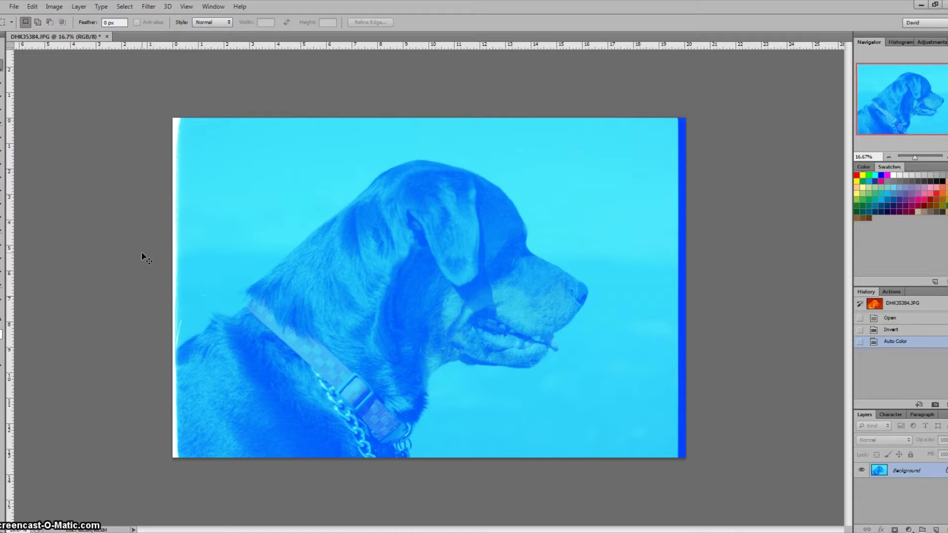
left_click(54, 6)
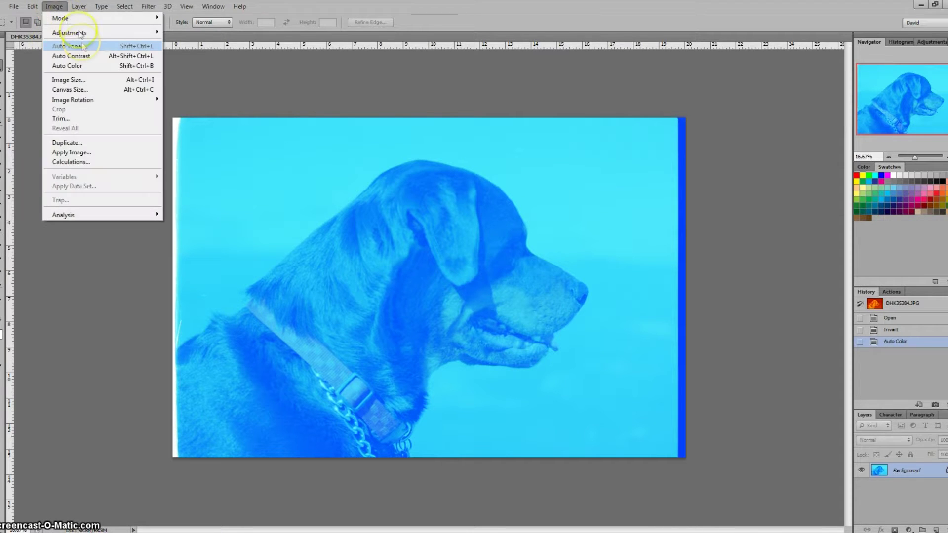
mouse_move(79, 32)
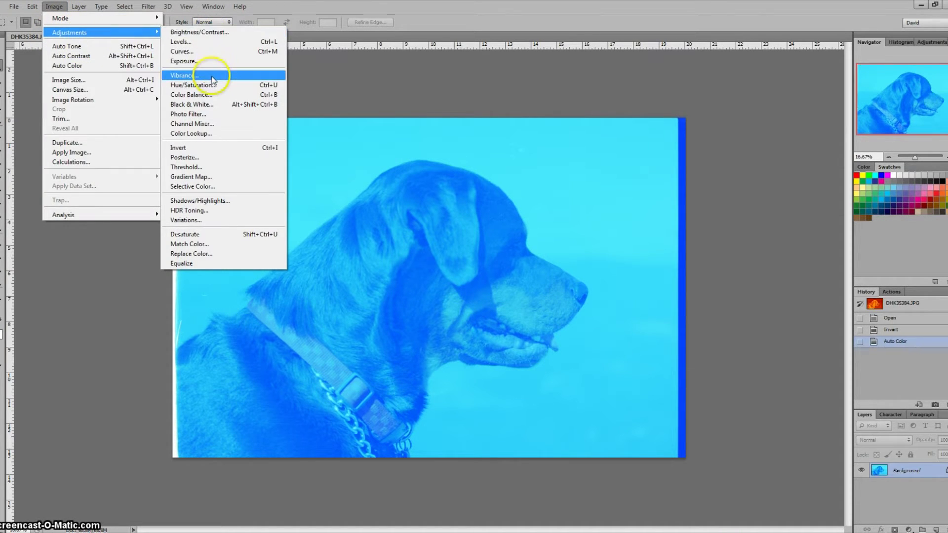
In Curves, raise the Red channel curve and lift its shadows to output 122.
left_click(222, 52)
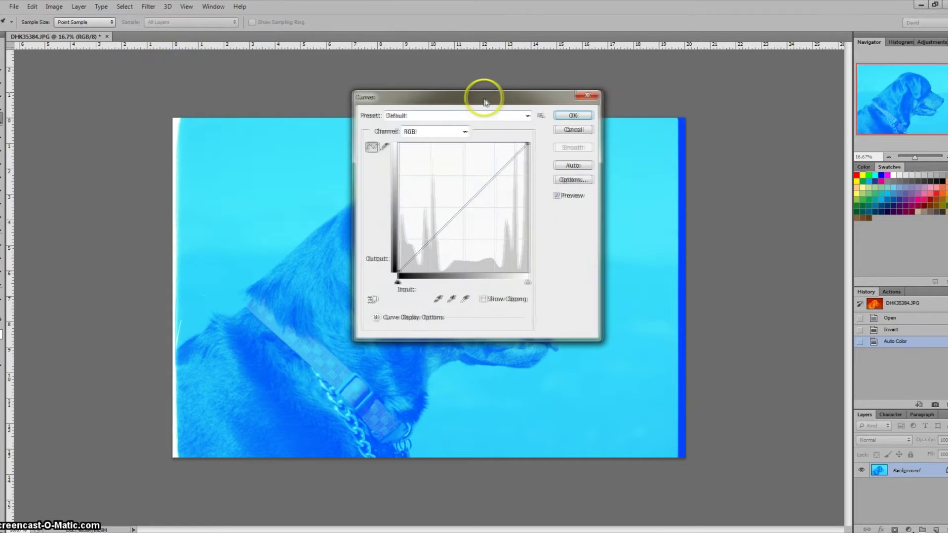
left_click_drag(484, 102, 766, 68)
left_click(717, 97)
left_click(711, 111)
left_click_drag(704, 215, 722, 193)
left_click_drag(693, 222, 804, 233)
Bend the Green curve down, confirm Curves, reapply Auto Color, and close the dog image.
left_click(717, 97)
left_click(696, 130)
left_click(717, 97)
left_click(729, 120)
left_click_drag(751, 159, 766, 183)
left_click(855, 82)
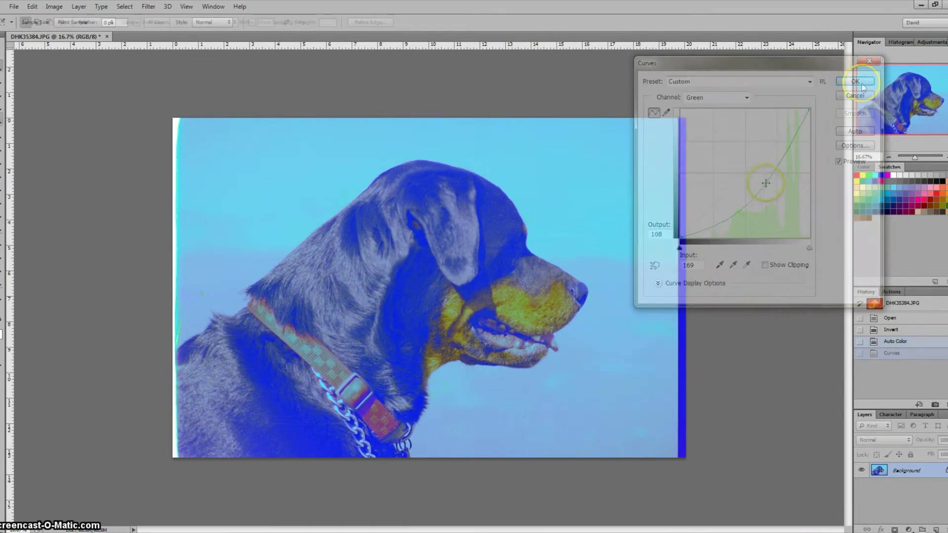
key("ctrl+shift+b")
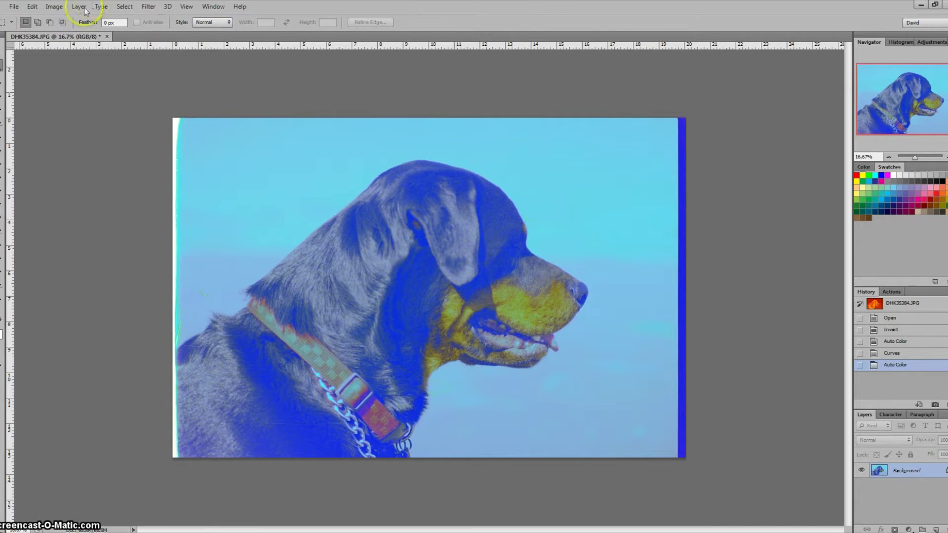
left_click(107, 37)
Close without saving, then select DHK39568.DNG and DHK39570.DNG and open both in Camera Raw.
key("n")
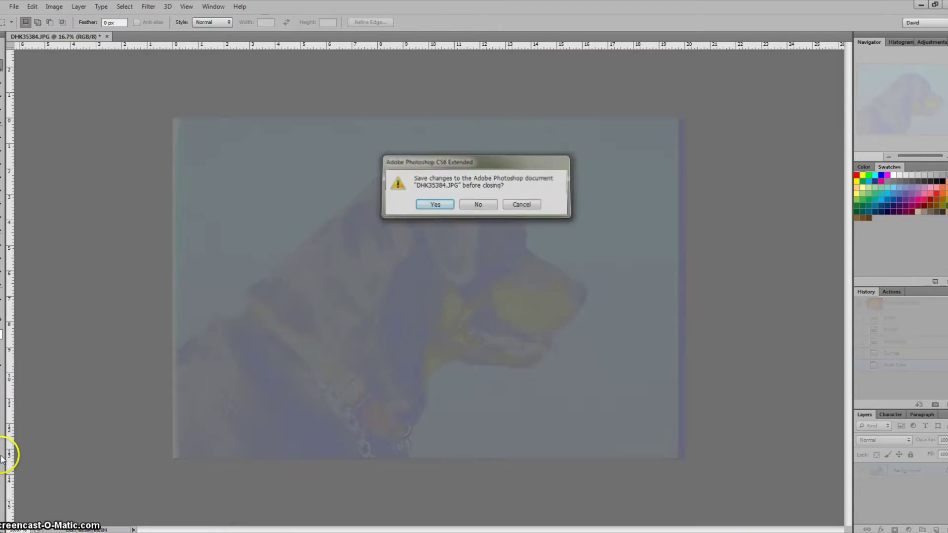
left_click(123, 516)
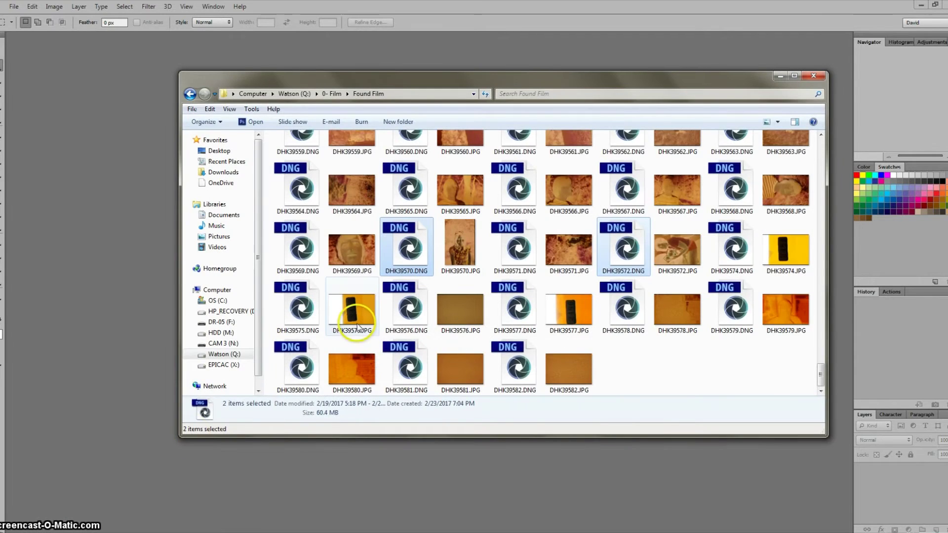
left_click(410, 248)
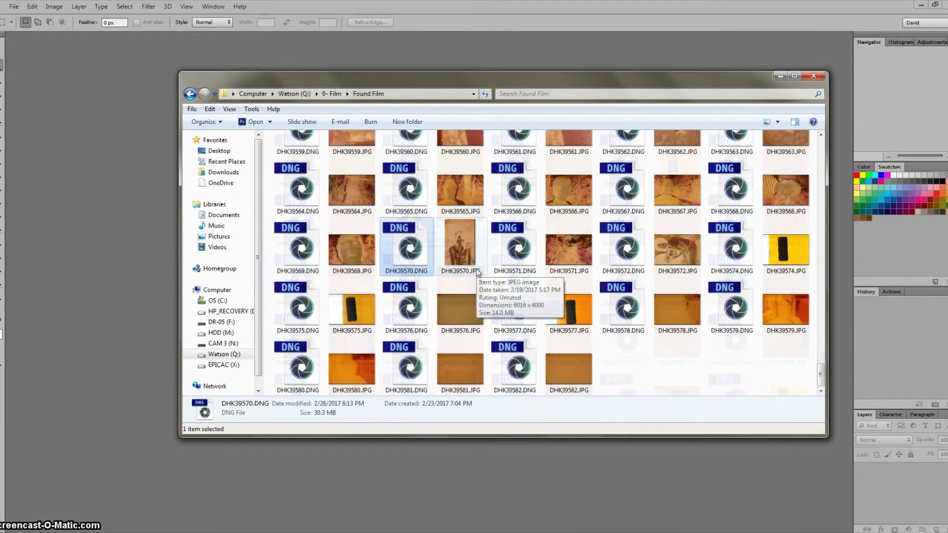
left_click(415, 191)
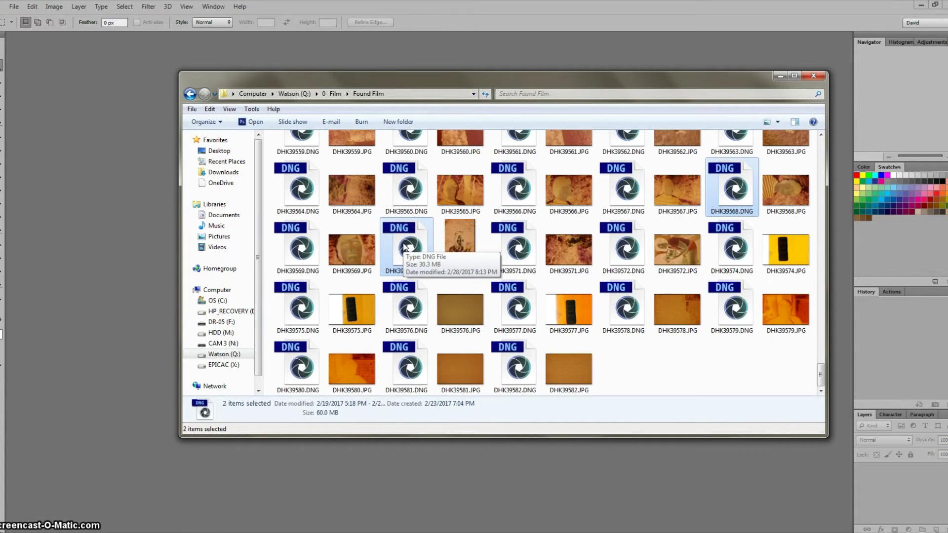
left_click_drag(404, 247, 130, 224)
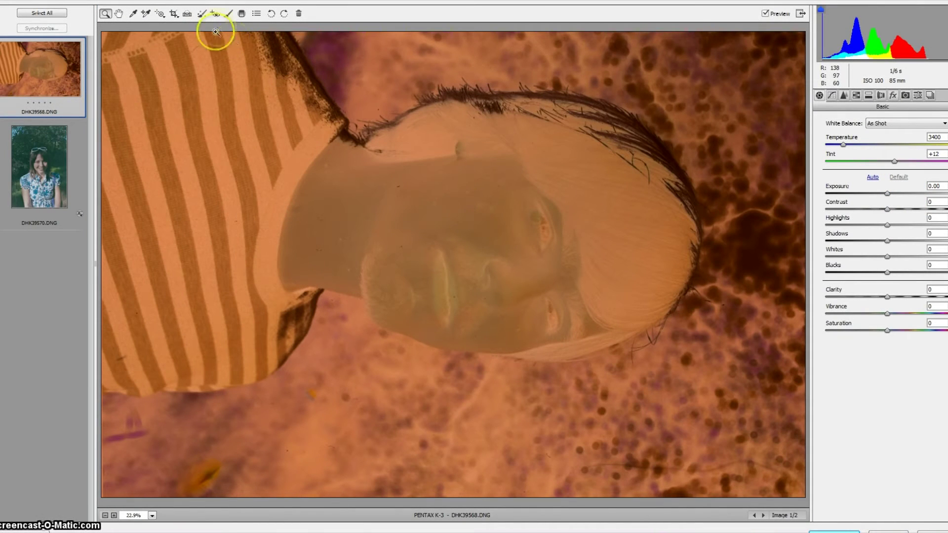
Rotate the man's negative DHK39568 upright, glance at DHK39570, then return to DHK39568.
left_click(272, 14)
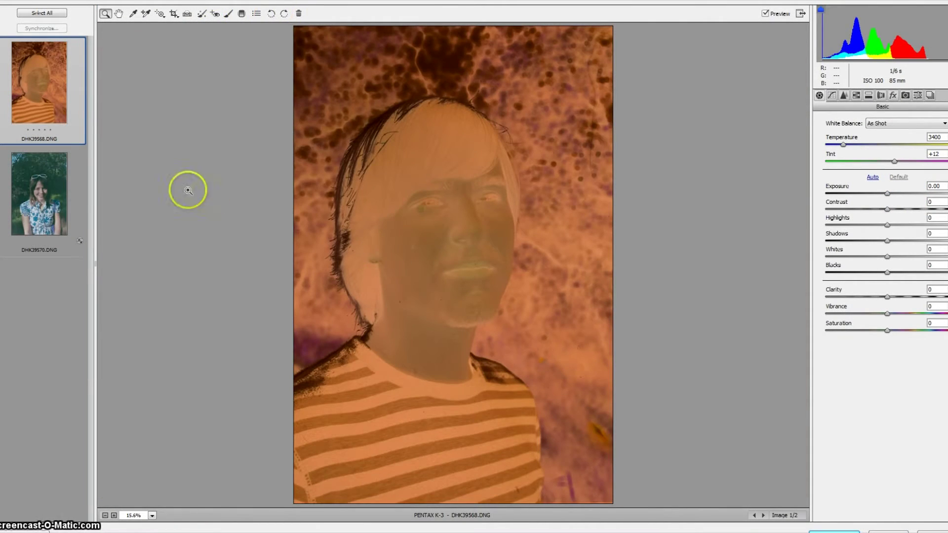
left_click(64, 200)
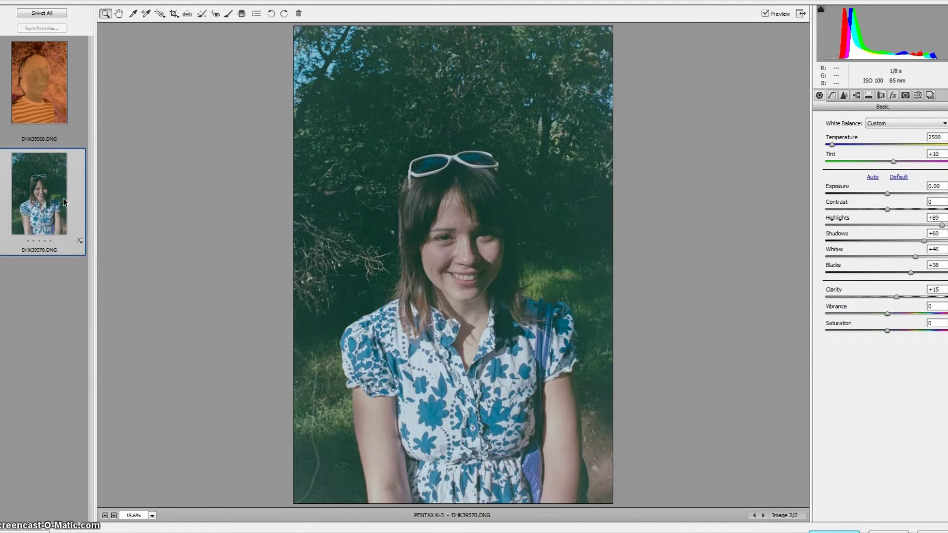
left_click(27, 79)
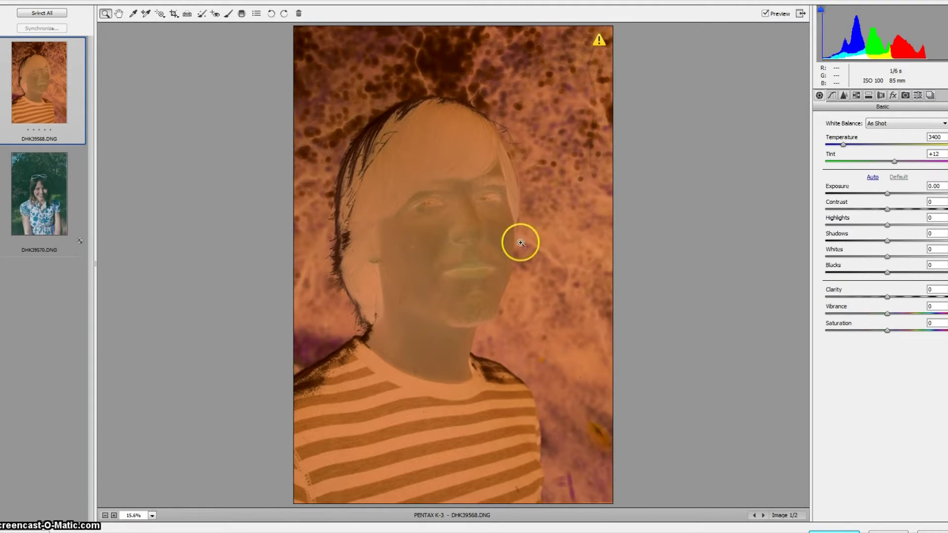
Flip the RGB point tone curve to 255→0 and 0→255, making a cyan-tinted positive.
left_click(833, 96)
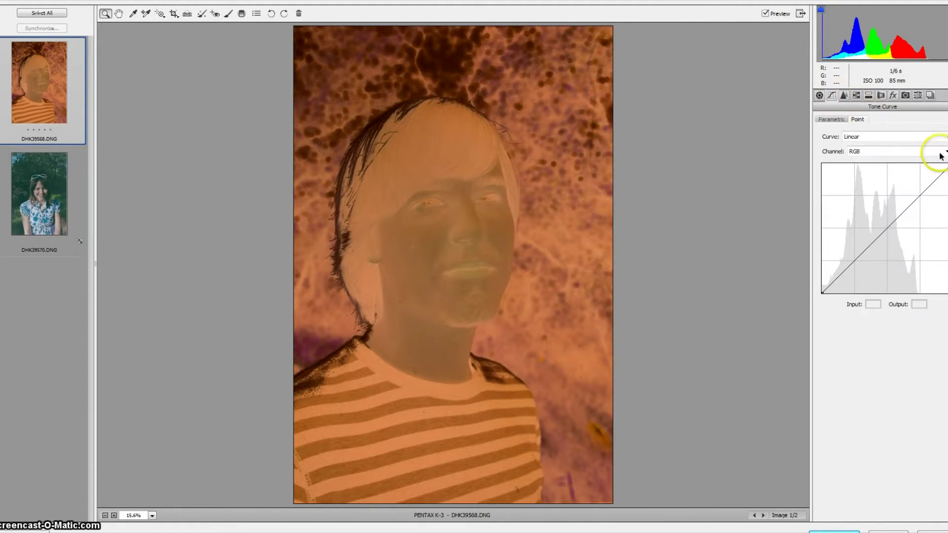
left_click_drag(944, 167, 945, 292)
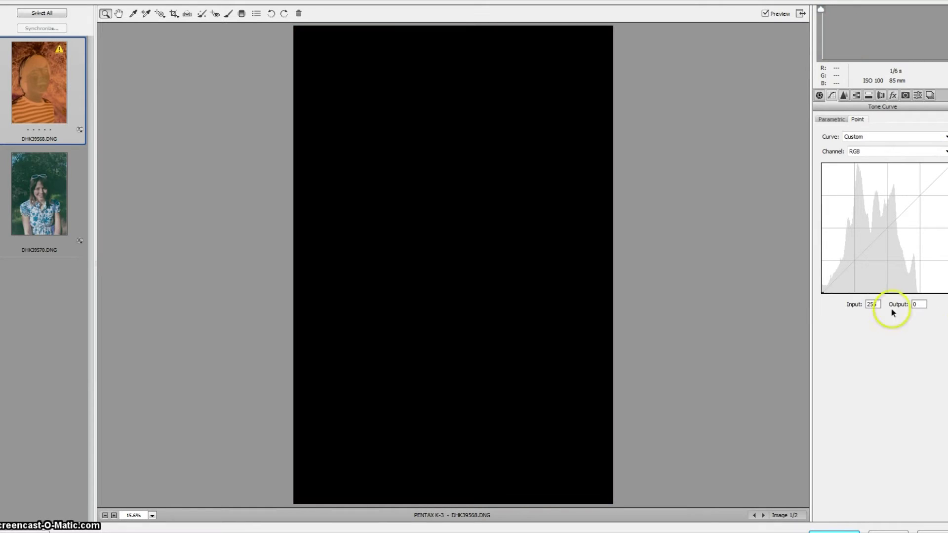
left_click_drag(824, 293, 811, 163)
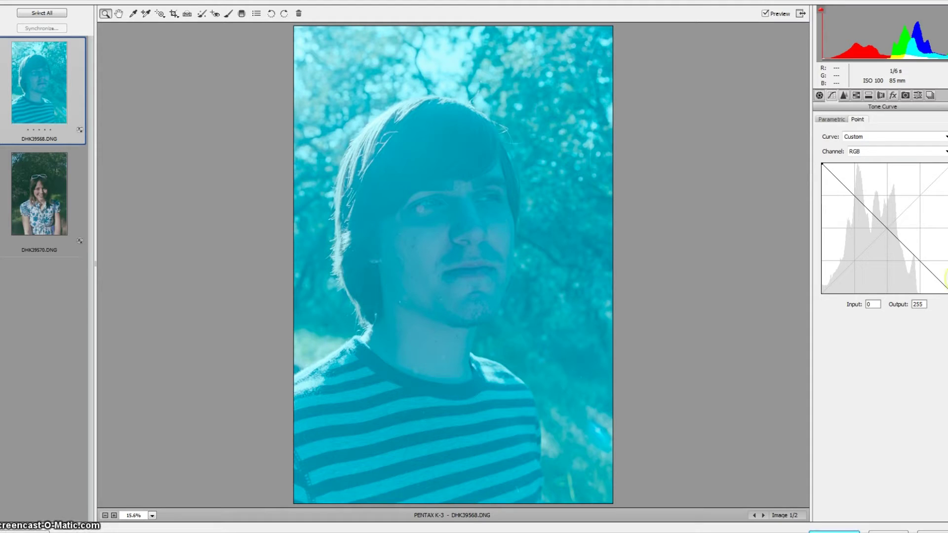
left_click(820, 96)
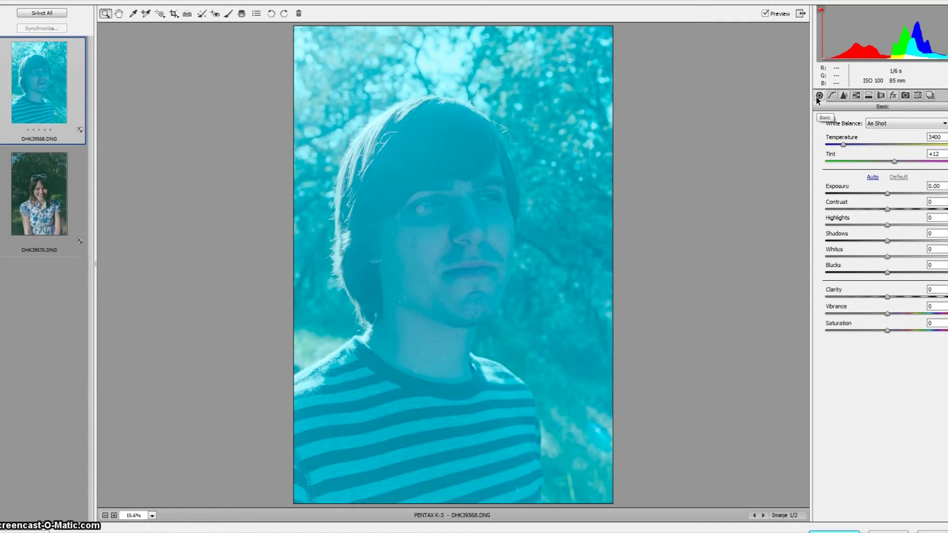
Adjust the white balance Temperature of the man's portrait to warm it.
left_click(858, 116)
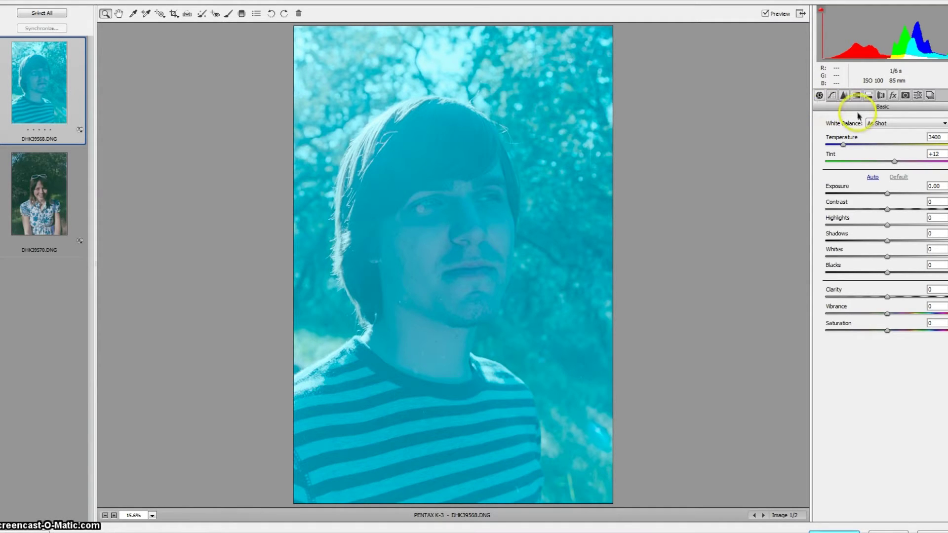
left_click(845, 146)
mouse_move(843, 149)
left_mouse_down()
mouse_move(895, 155)
mouse_move(839, 160)
left_mouse_up()
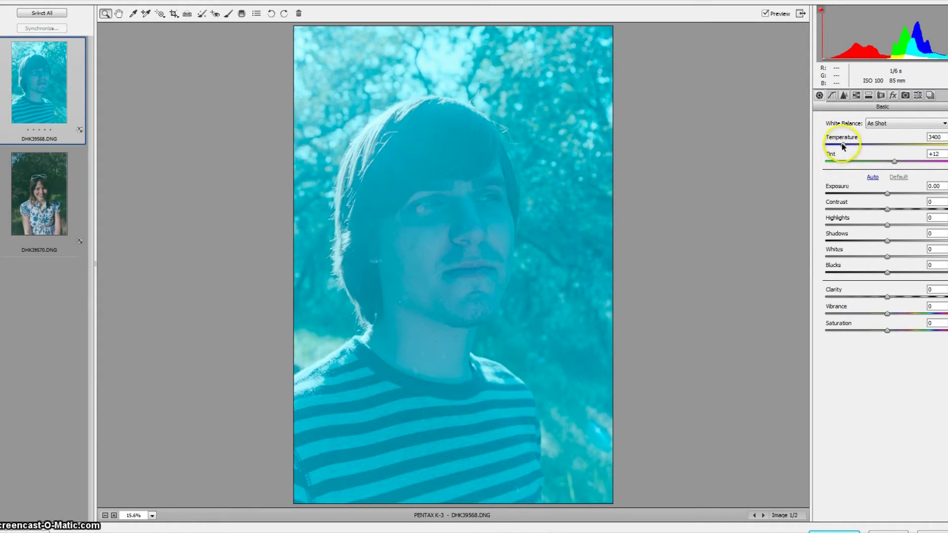
mouse_move(843, 147)
left_mouse_down()
mouse_move(947, 147)
mouse_move(831, 147)
left_mouse_up()
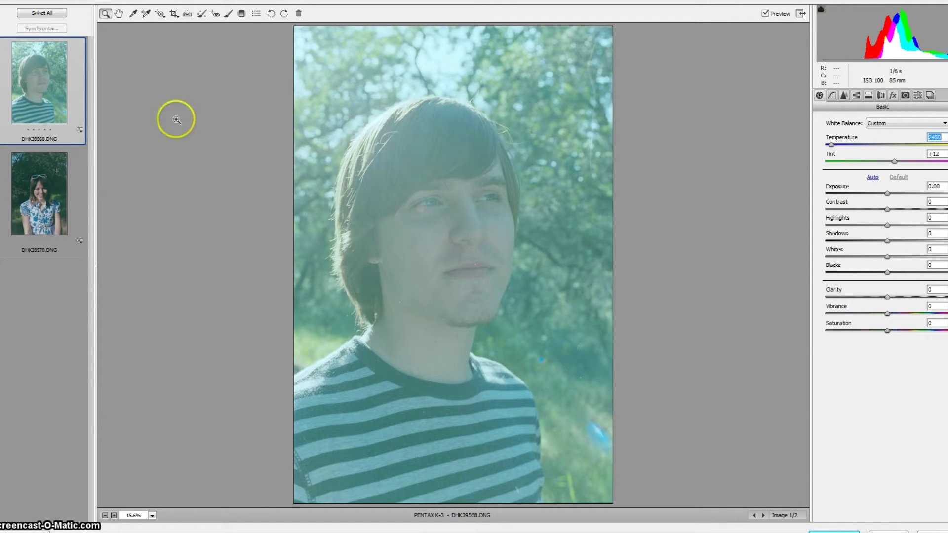
Set the Tint of the man's portrait DHK39568 to +10.
left_click(43, 180)
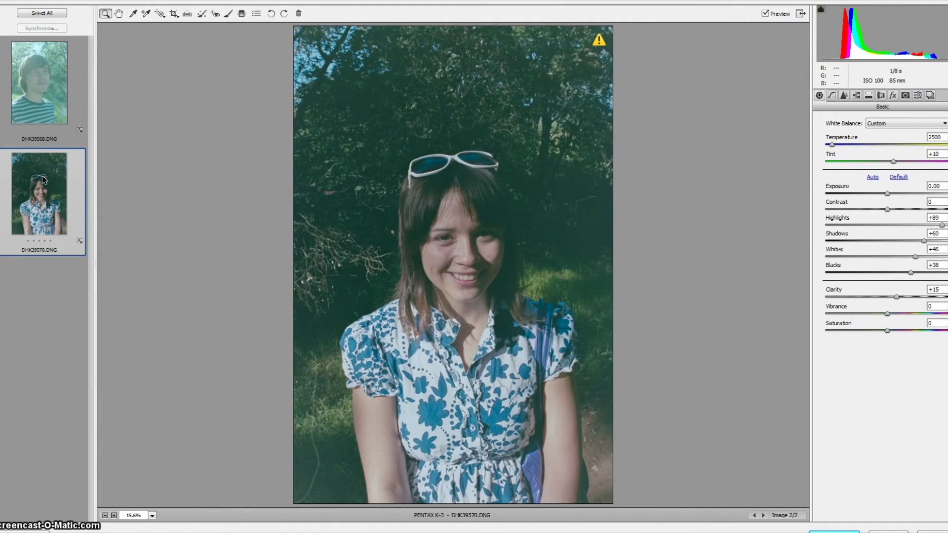
left_click(48, 70)
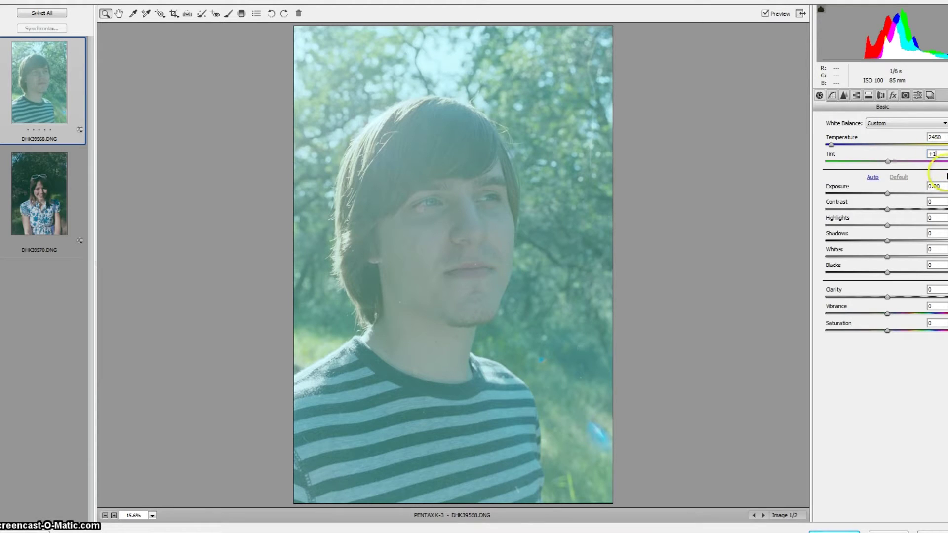
type("10")
key("Return")
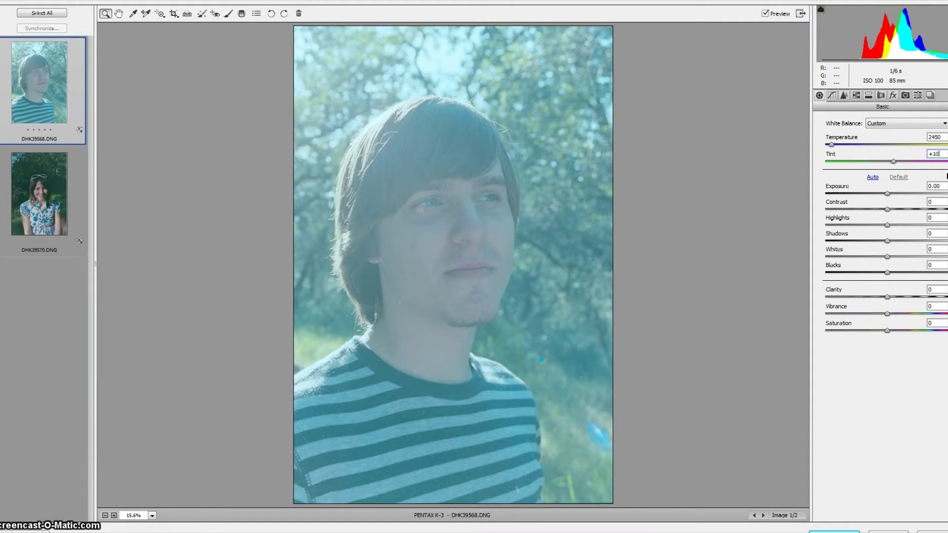
left_click(935, 155)
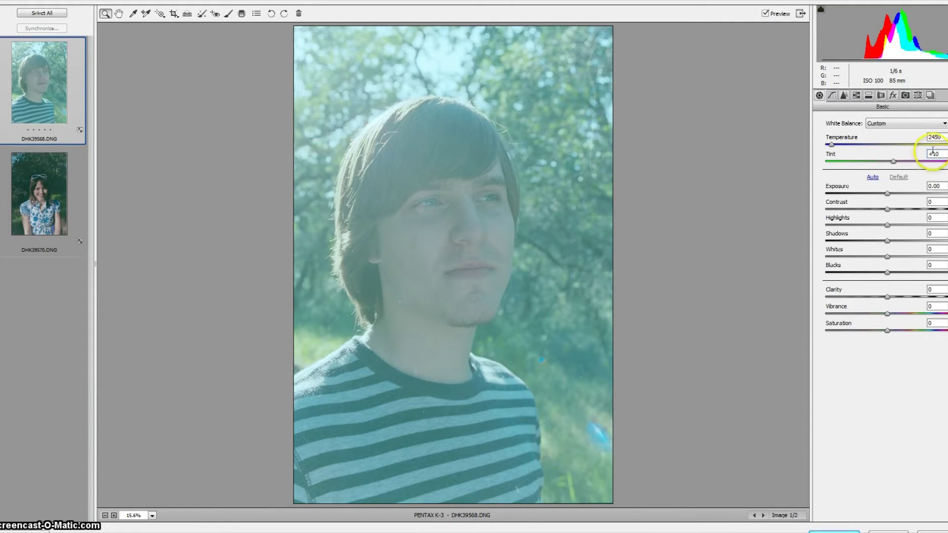
left_click(888, 209)
Set Highlights to +100 after comparing with -100, then bring Shadows to +50.
left_click(887, 226)
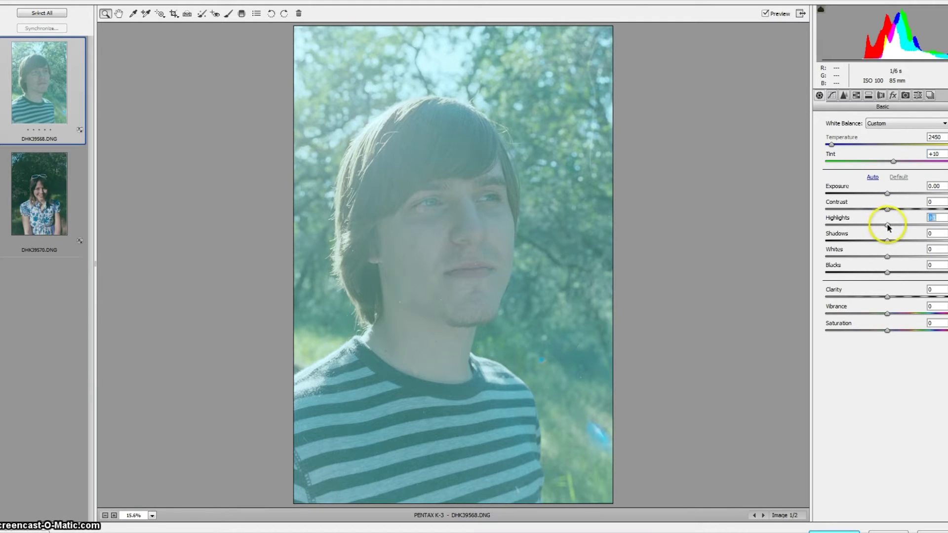
left_click_drag(887, 227, 946, 228)
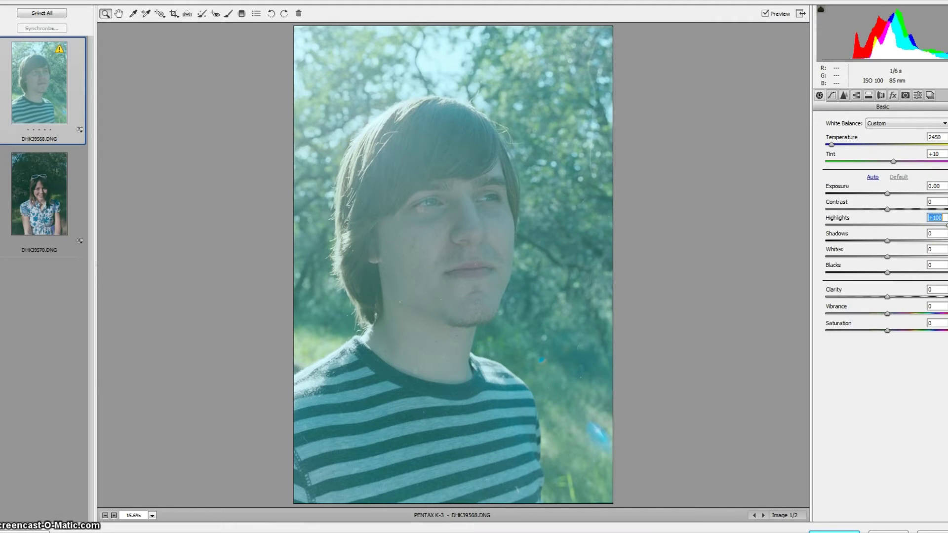
mouse_move(946, 228)
left_mouse_down()
mouse_move(819, 225)
mouse_move(940, 238)
left_mouse_up()
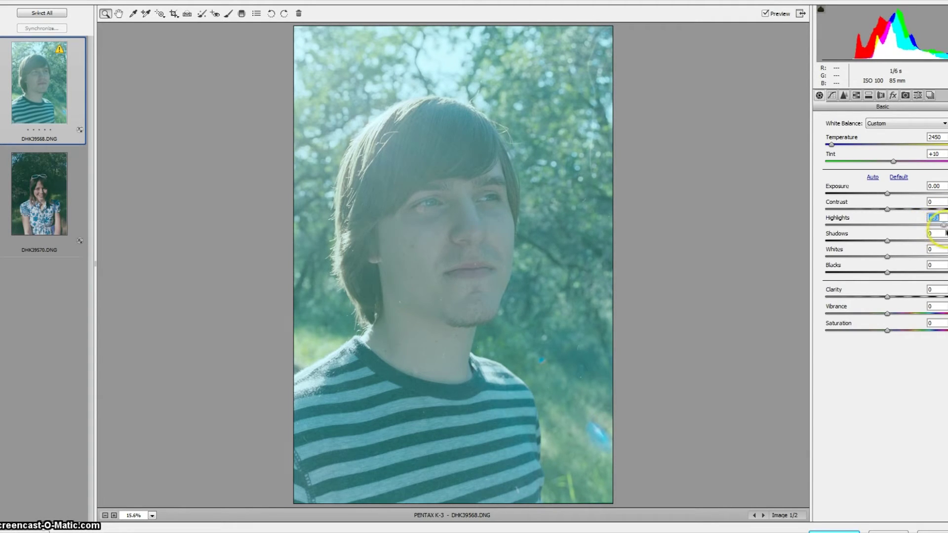
left_click_drag(928, 225, 946, 225)
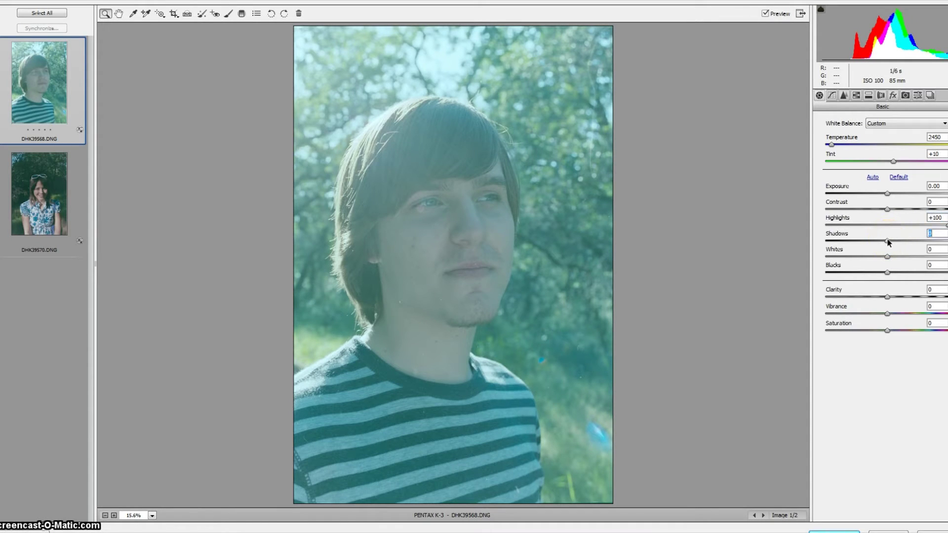
left_click_drag(888, 242, 944, 252)
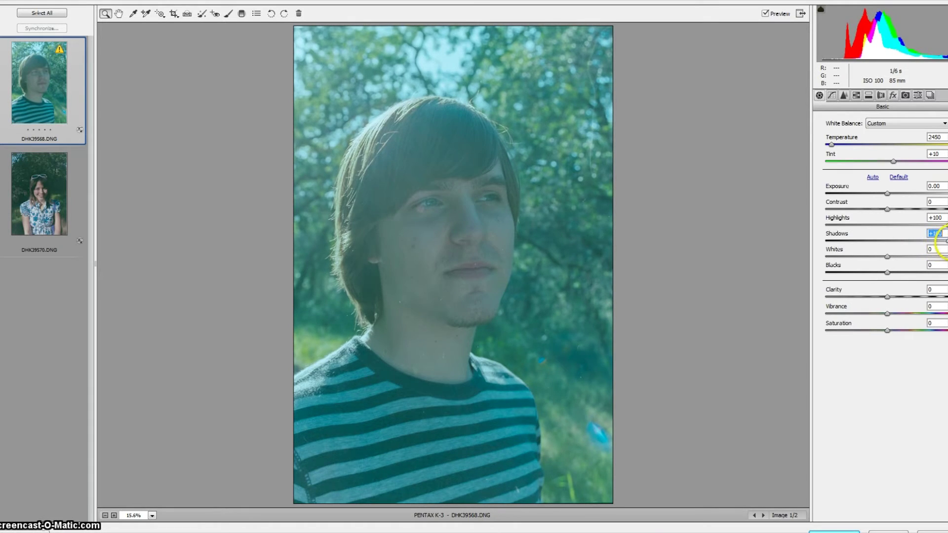
mouse_move(933, 240)
left_mouse_down()
mouse_move(887, 242)
mouse_move(920, 248)
left_mouse_up()
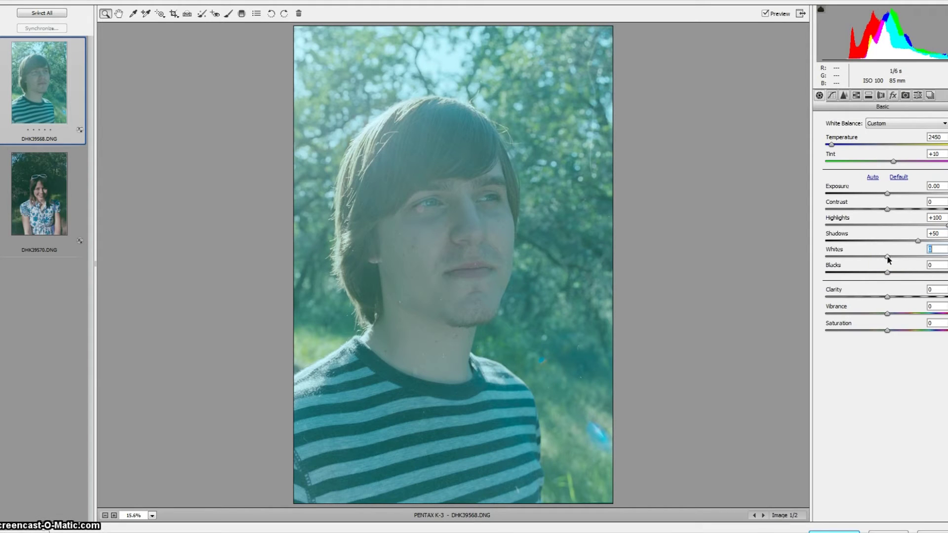
Set Whites to +61, Temperature to 2250 and Blacks to +41, then lower Saturation.
left_click_drag(887, 256, 923, 264)
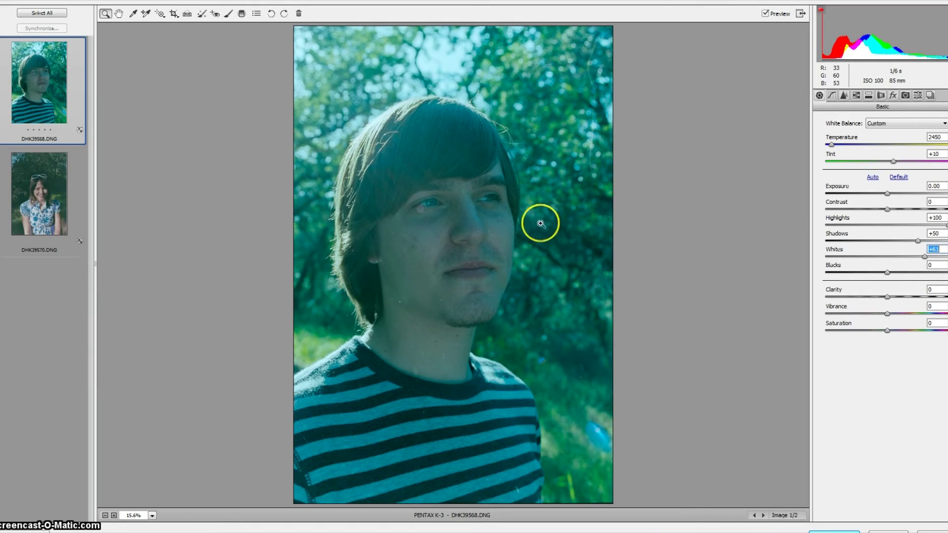
left_click(933, 137)
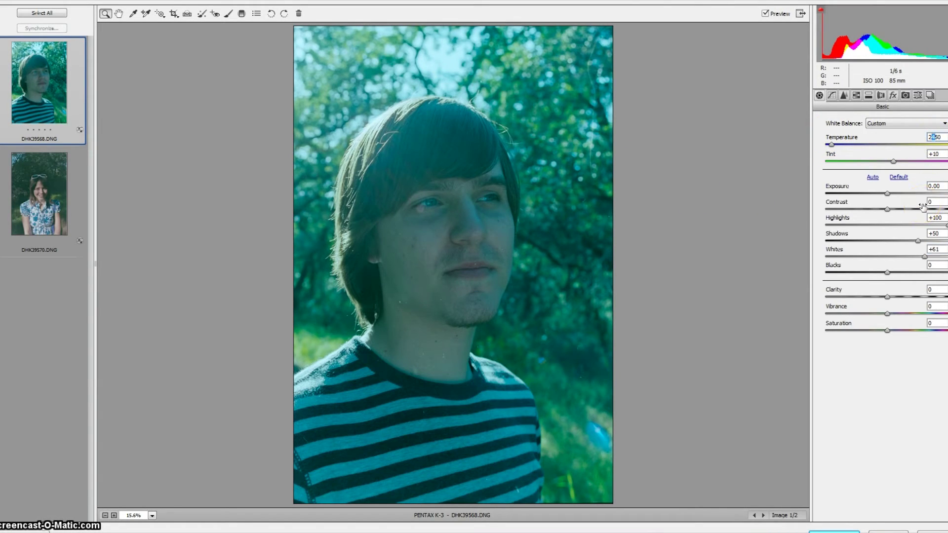
type("1")
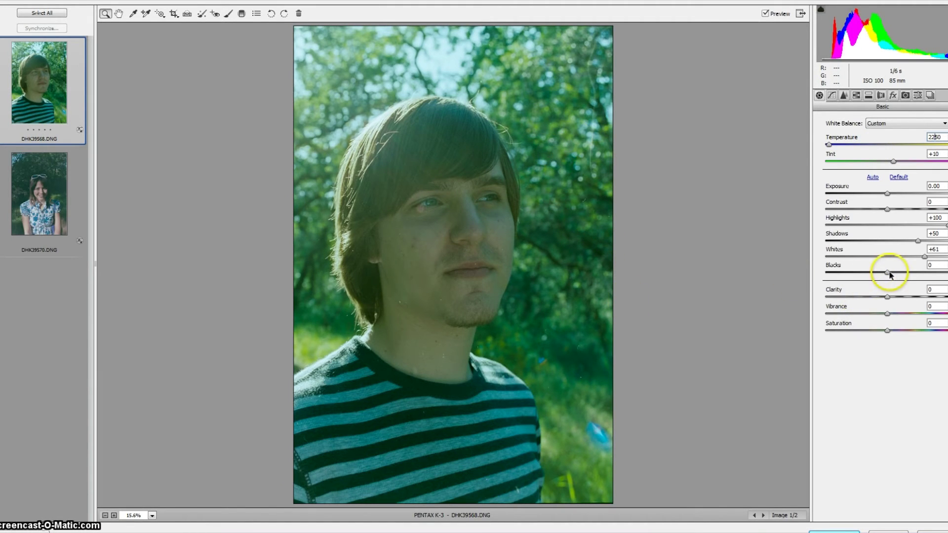
left_click_drag(888, 274, 911, 289)
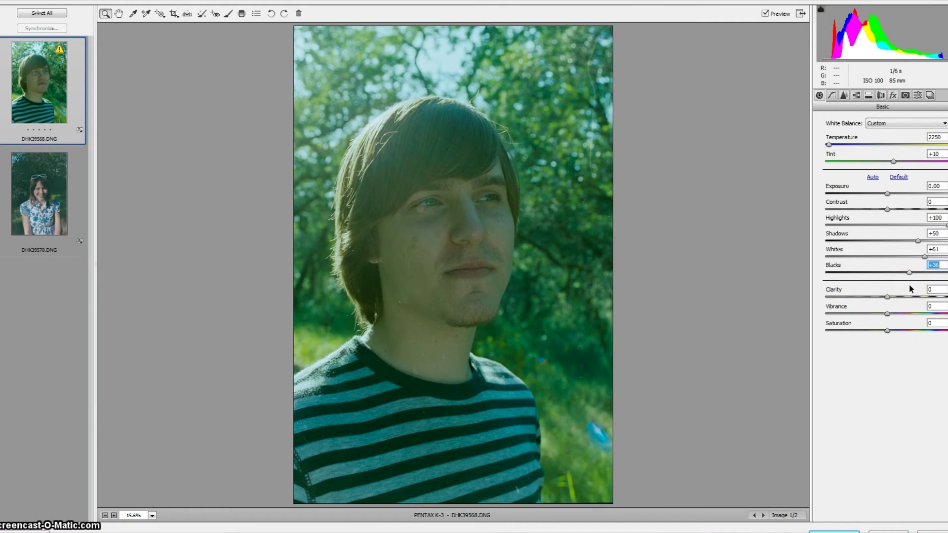
left_click_drag(906, 289, 913, 290)
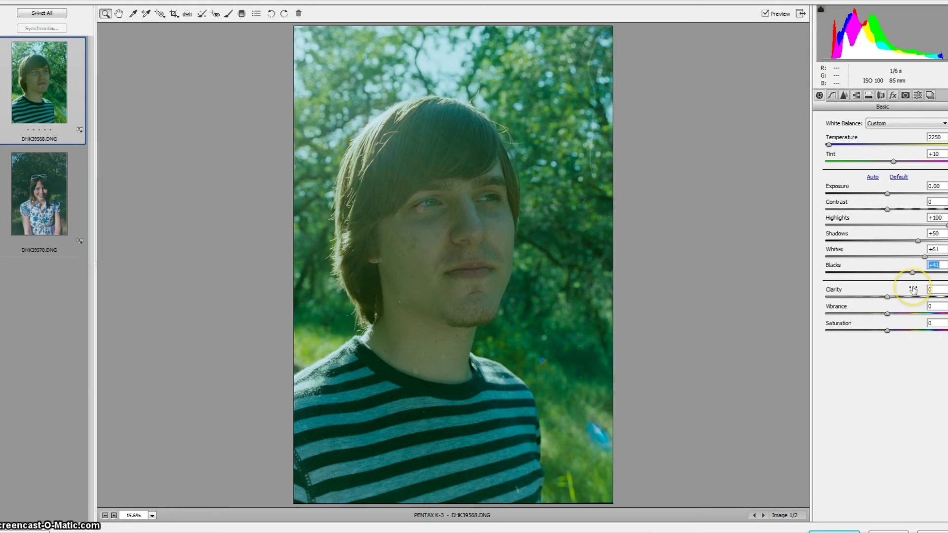
mouse_move(887, 330)
left_mouse_down()
mouse_move(916, 336)
mouse_move(864, 333)
mouse_move(917, 339)
mouse_move(877, 345)
left_mouse_up()
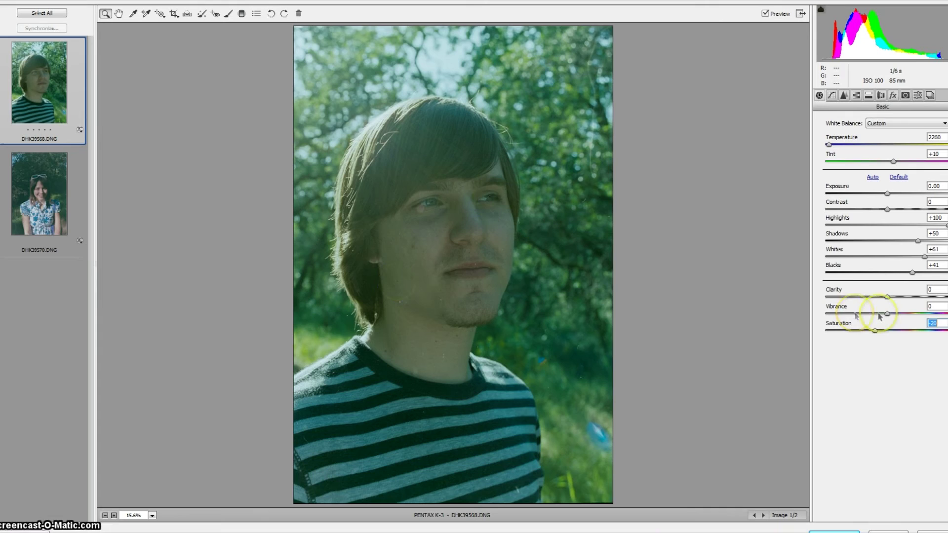
Reset Vibrance to 0, set Clarity to +15, then switch to the woman's portrait DHK39570.
left_click_drag(898, 314, 869, 316)
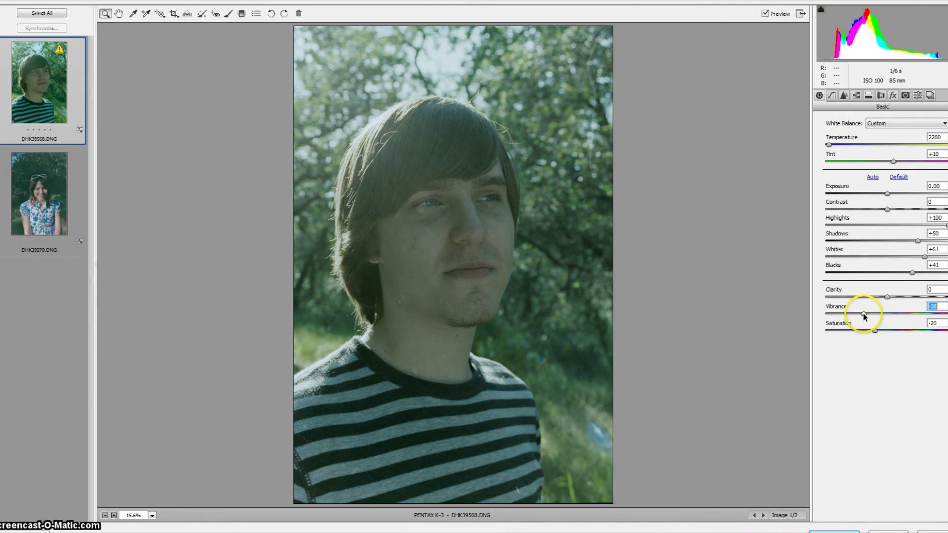
double_click(906, 319)
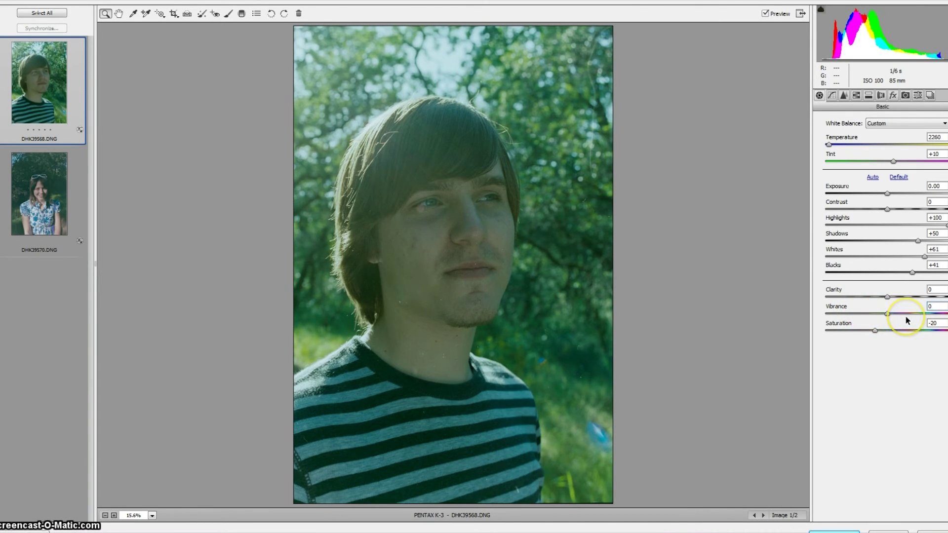
left_click(889, 289)
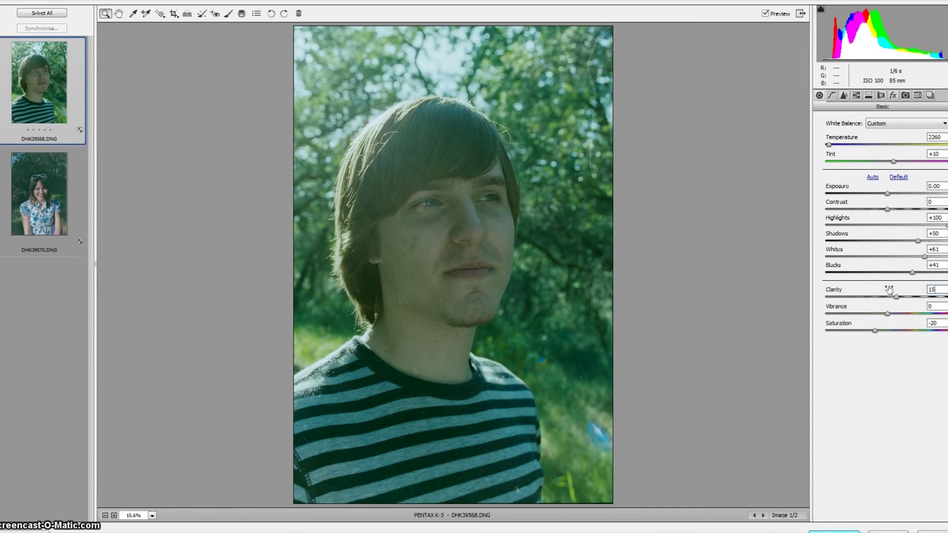
left_click(925, 281)
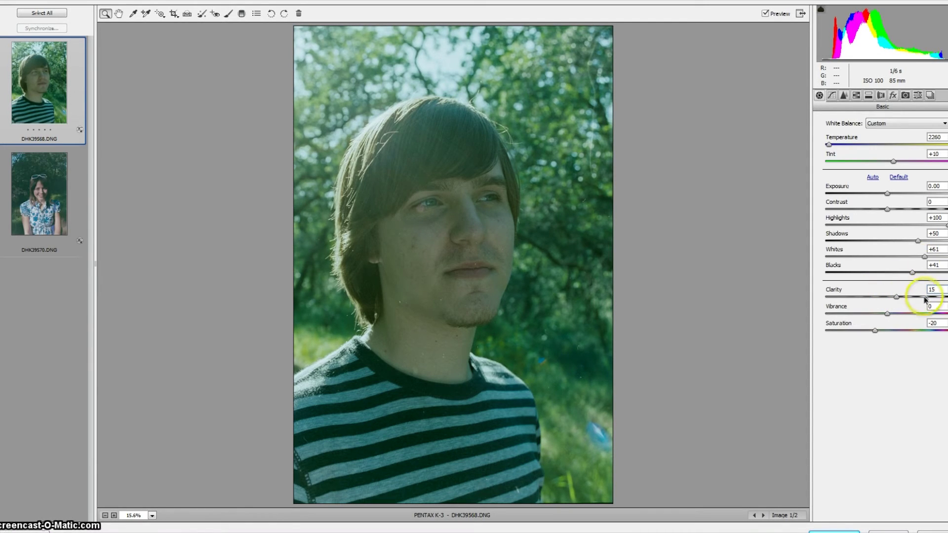
left_click(27, 196)
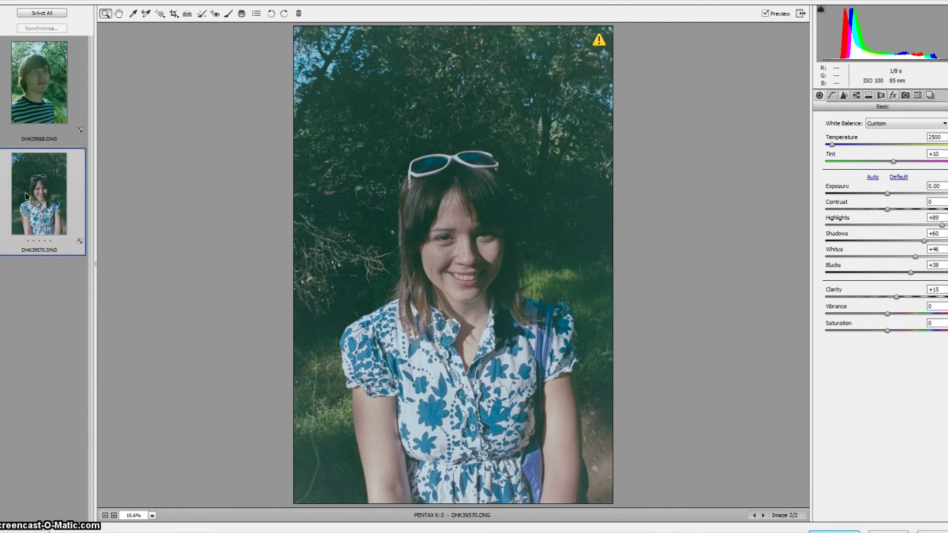
left_click(42, 55)
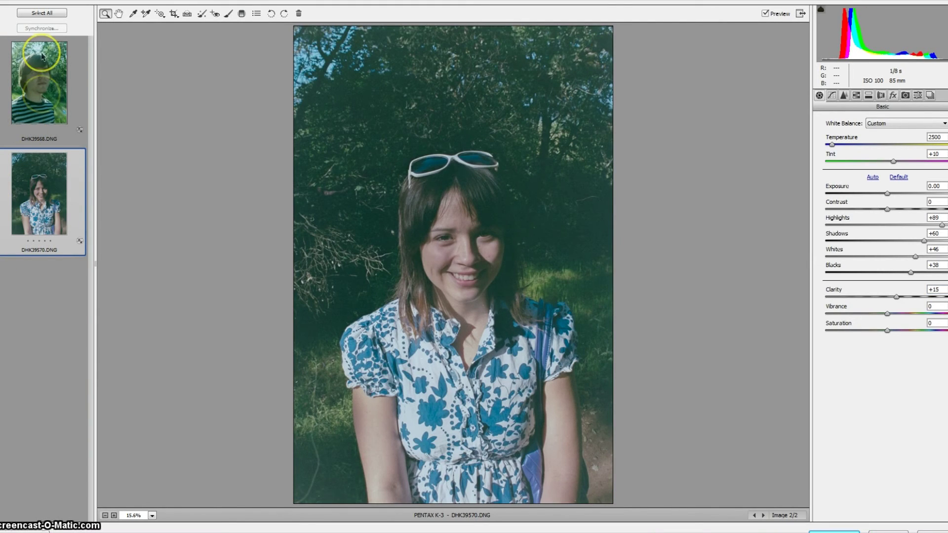
left_click(45, 66)
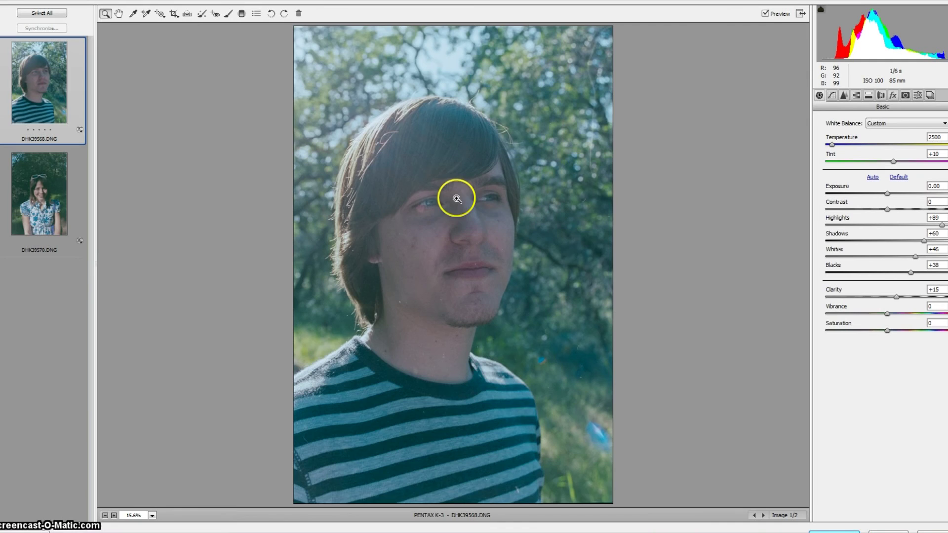
left_click(41, 172)
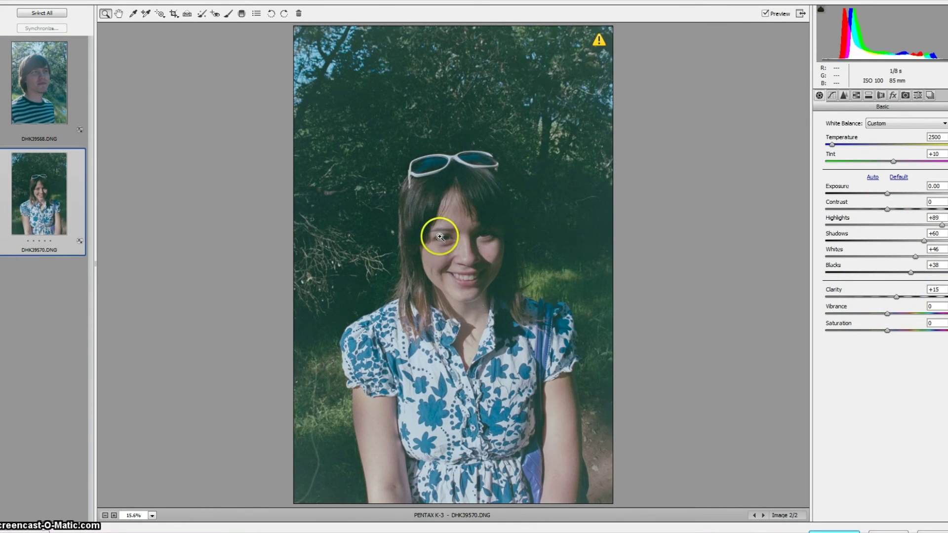
left_click(42, 90)
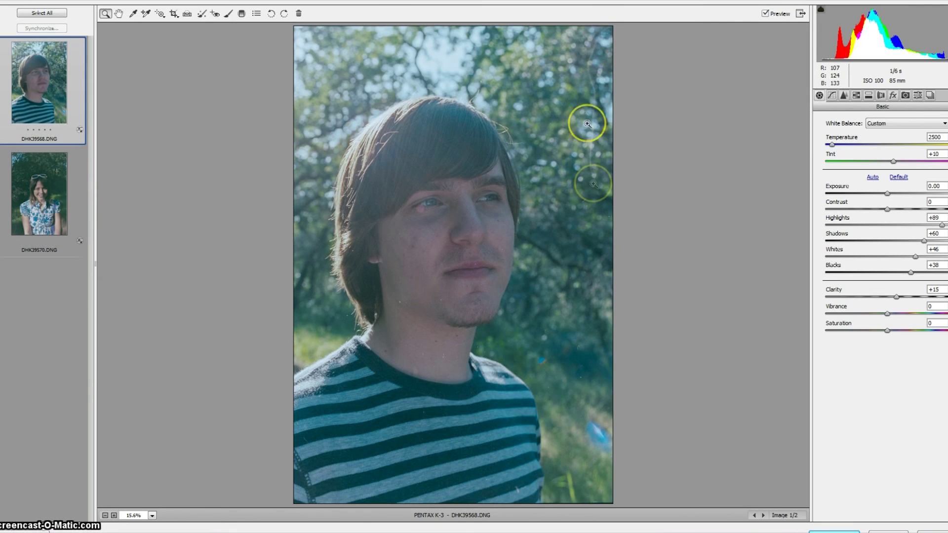
left_click(27, 190)
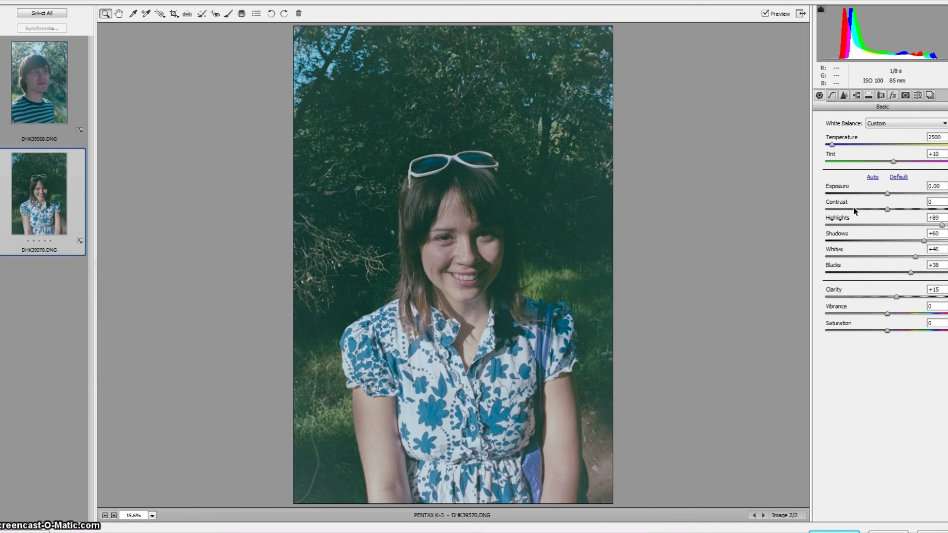
left_click(891, 200)
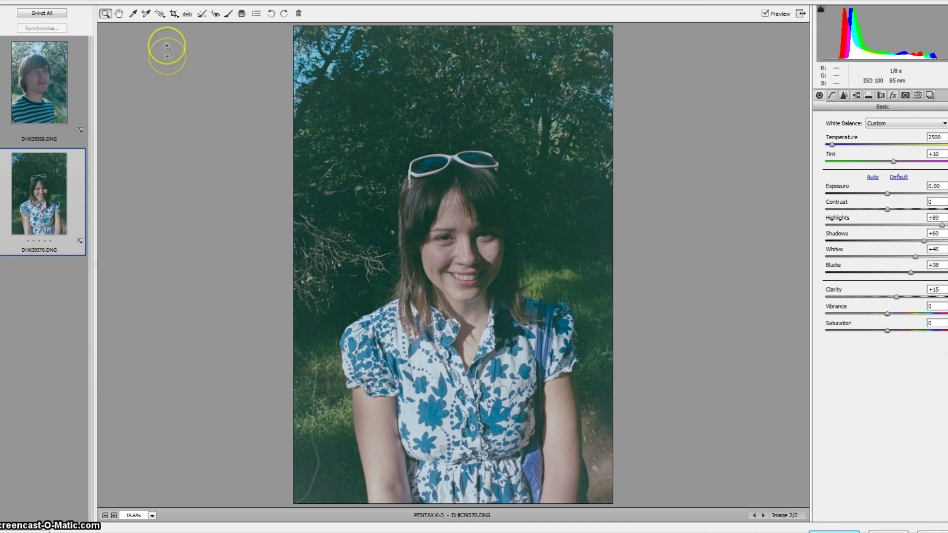
left_click(28, 13)
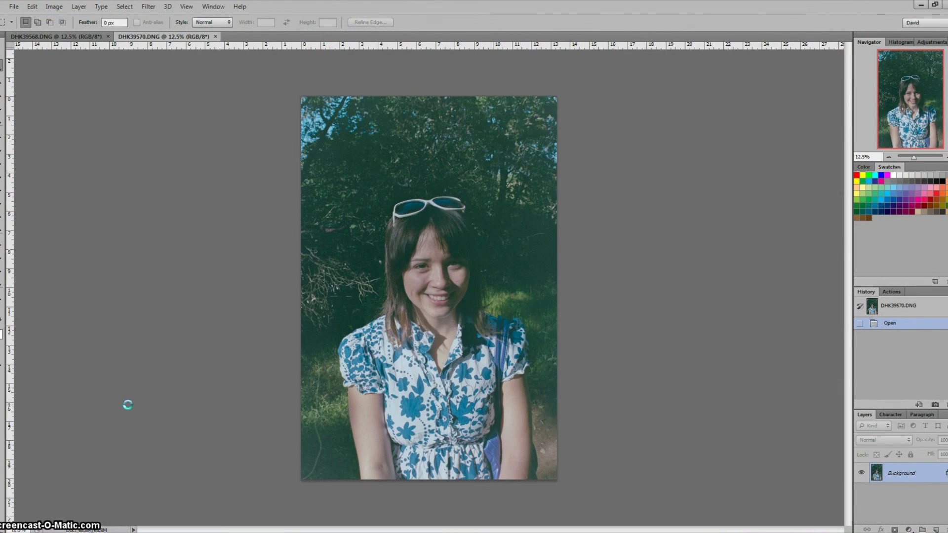
Apply Auto Color to DHK39570.DNG, giving the woman's portrait richer, natural blues and greens.
key("ctrl+shift+b")
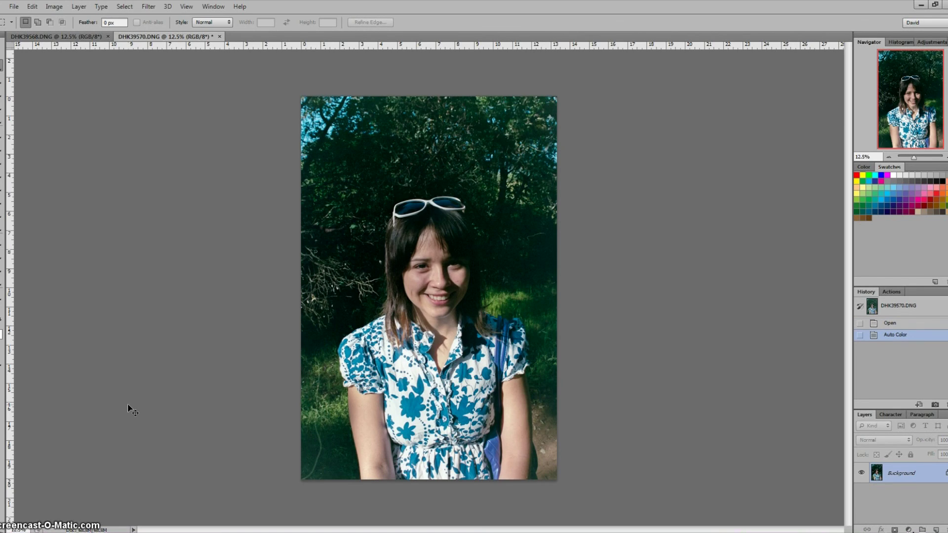